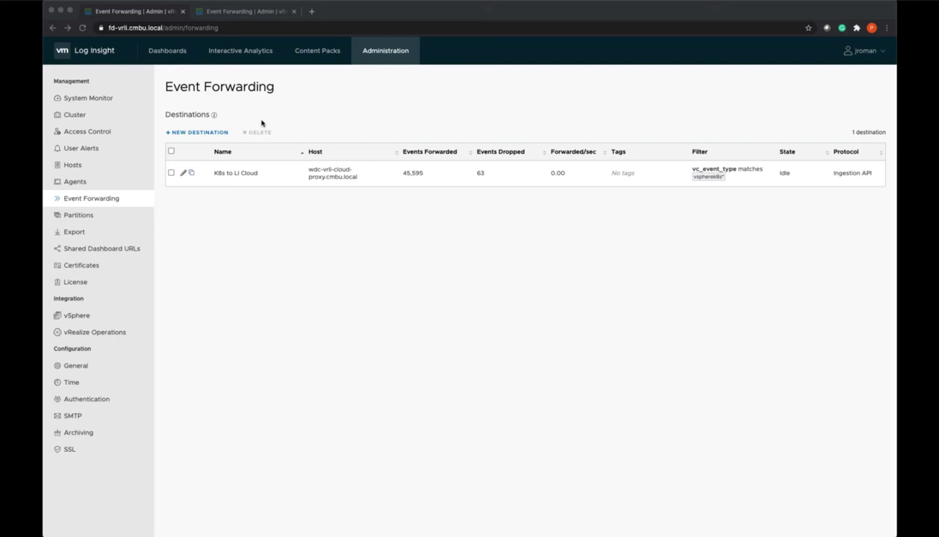
# Create a destination 'Forward to DC2' to vcf-vrli.cmbu.local over SSL, tagged dc=dc1.
pyautogui.click(217, 133)
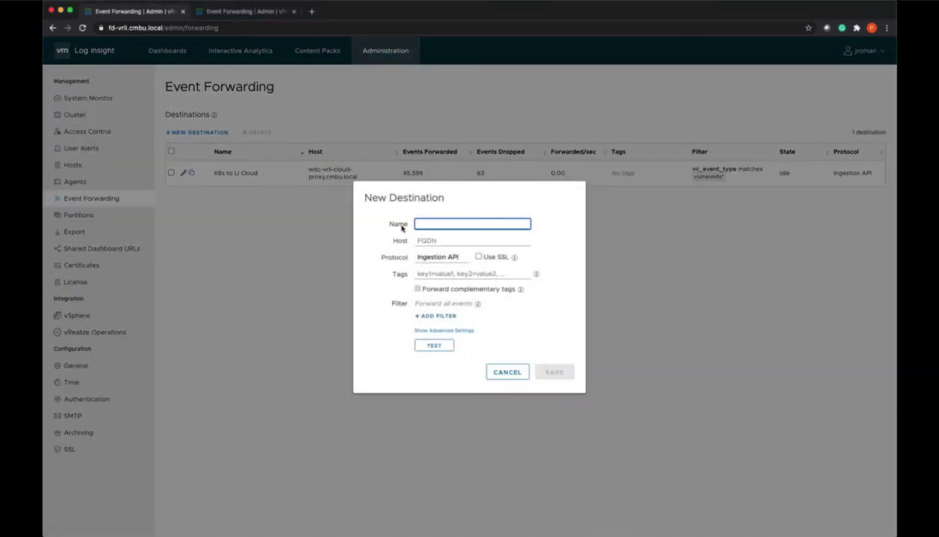
pyautogui.write('Forward to DC2')
pyautogui.click(480, 242)
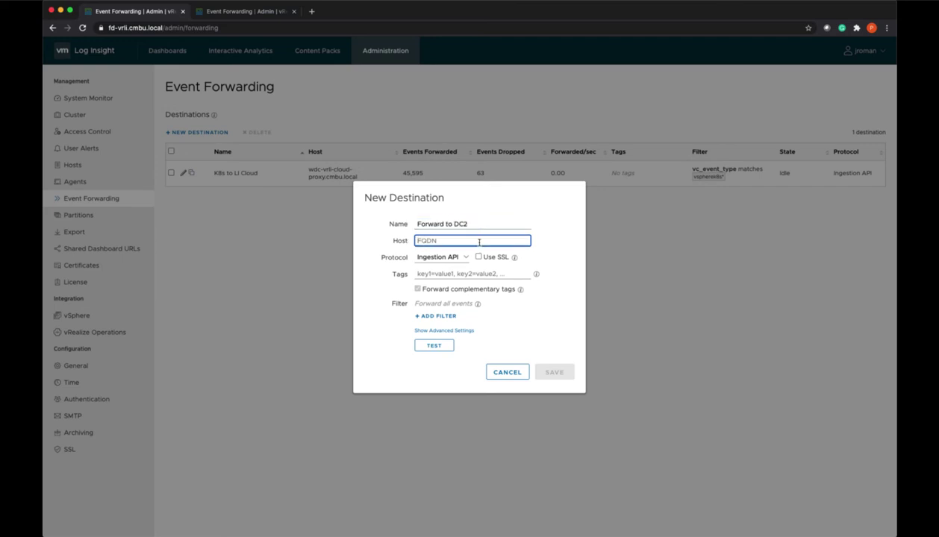
pyautogui.write('vc')
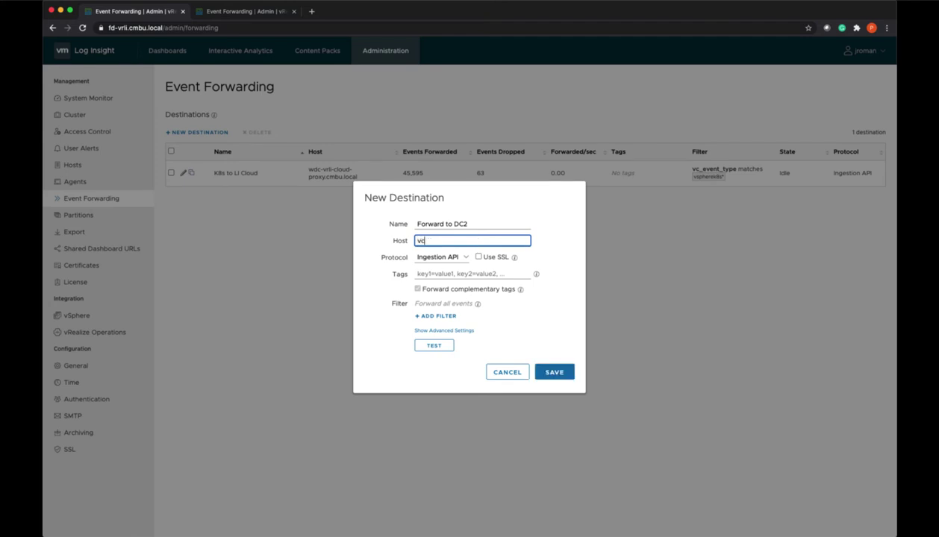
pyautogui.write('f-vrli.cmbu.local')
pyautogui.click(478, 258)
pyautogui.click(478, 258)
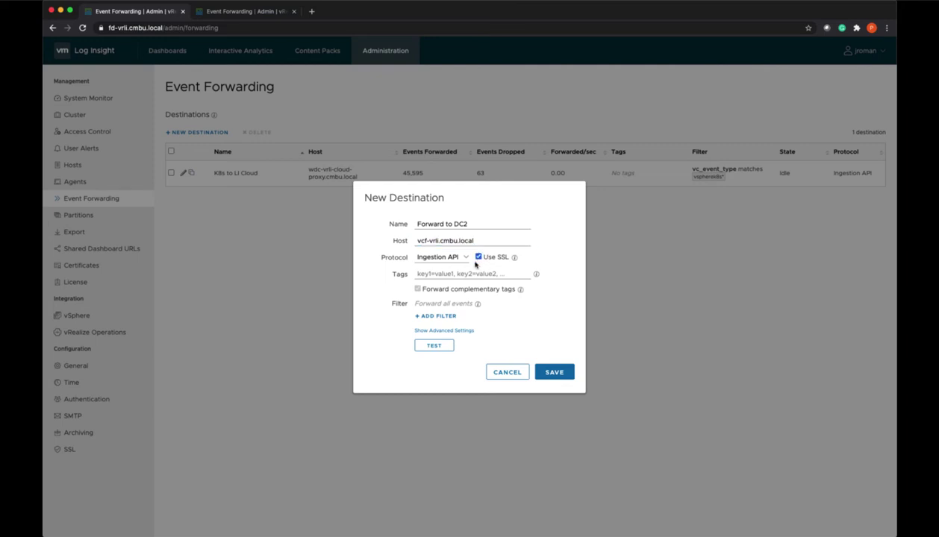
pyautogui.click(468, 274)
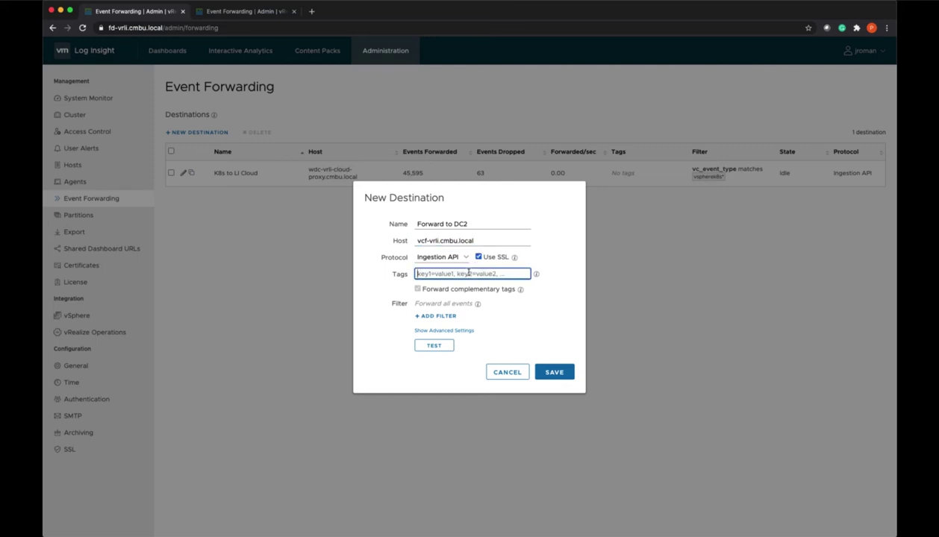
pyautogui.write('dc=dc1')
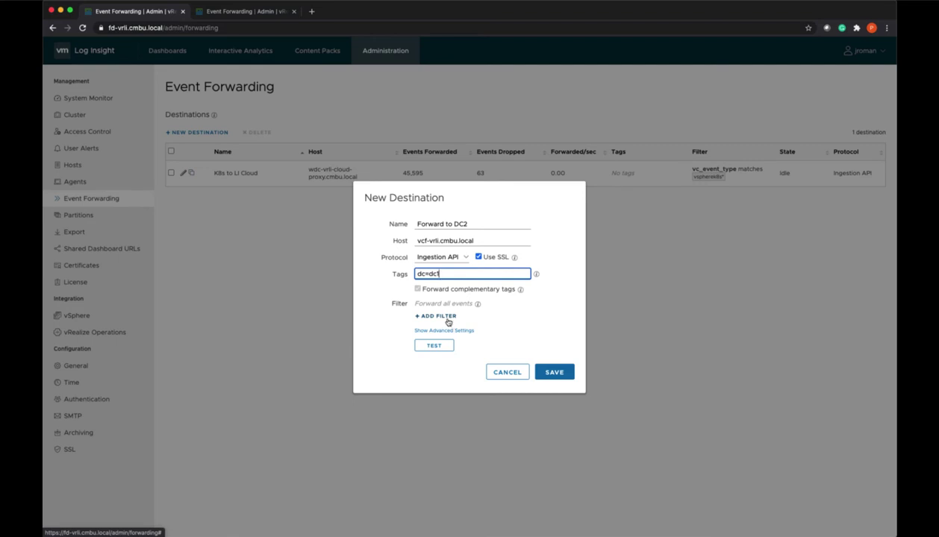
# Send a test event to the destination and save it.
pyautogui.click(435, 346)
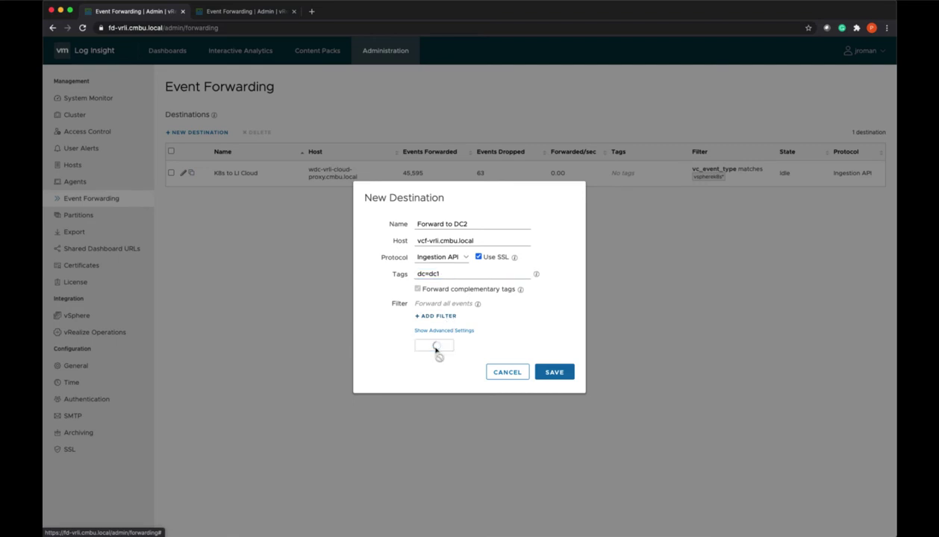
pyautogui.click(559, 403)
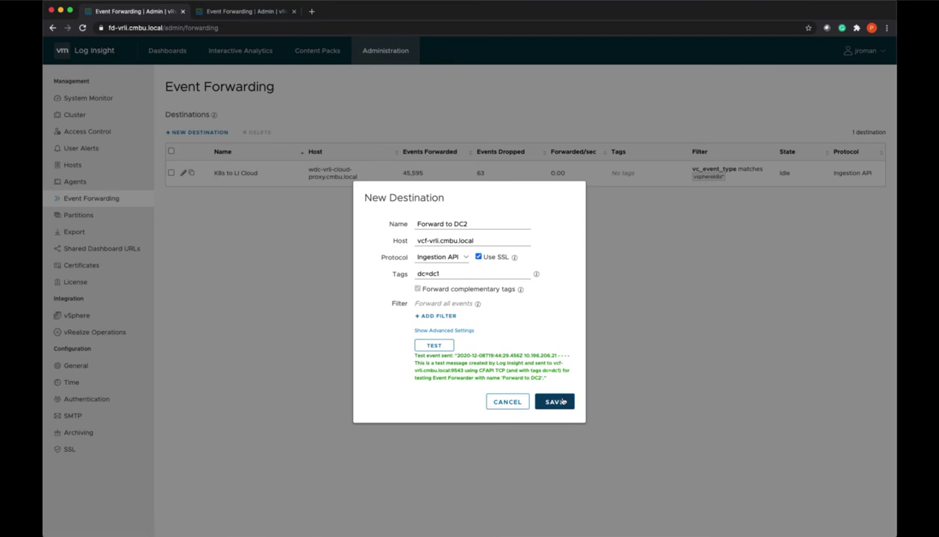
pyautogui.click(561, 403)
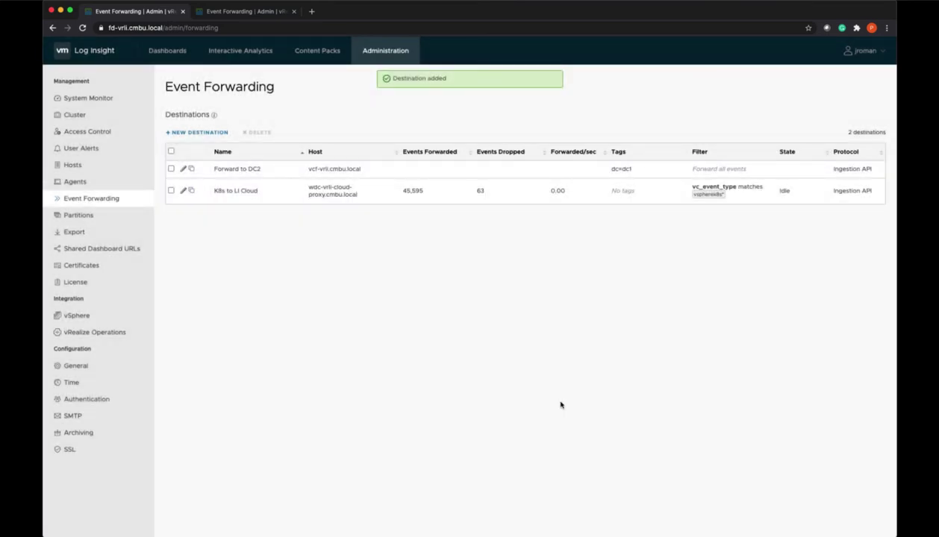
# On the second site, start destination 'Forward to DC1' to fd-vrli.cmbu.local with SSL enabled.
pyautogui.click(262, 12)
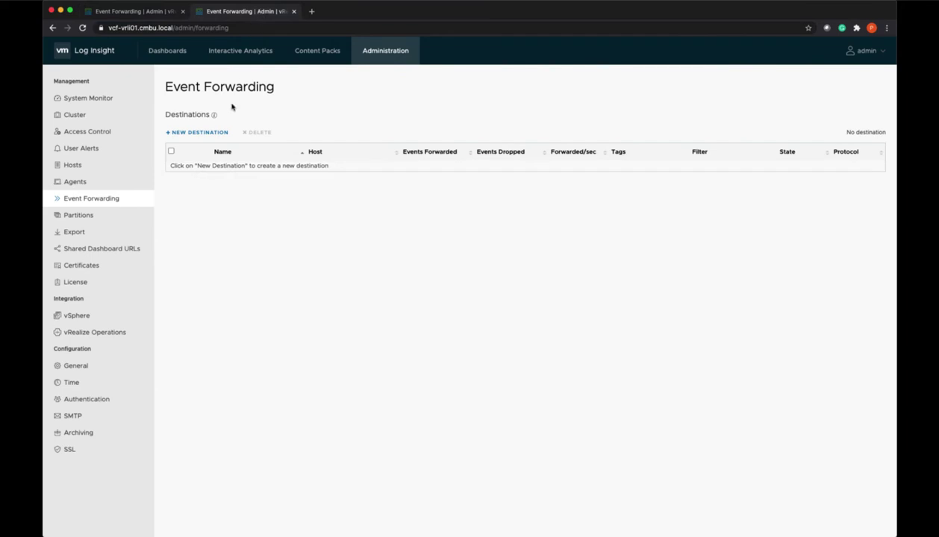
pyautogui.click(218, 132)
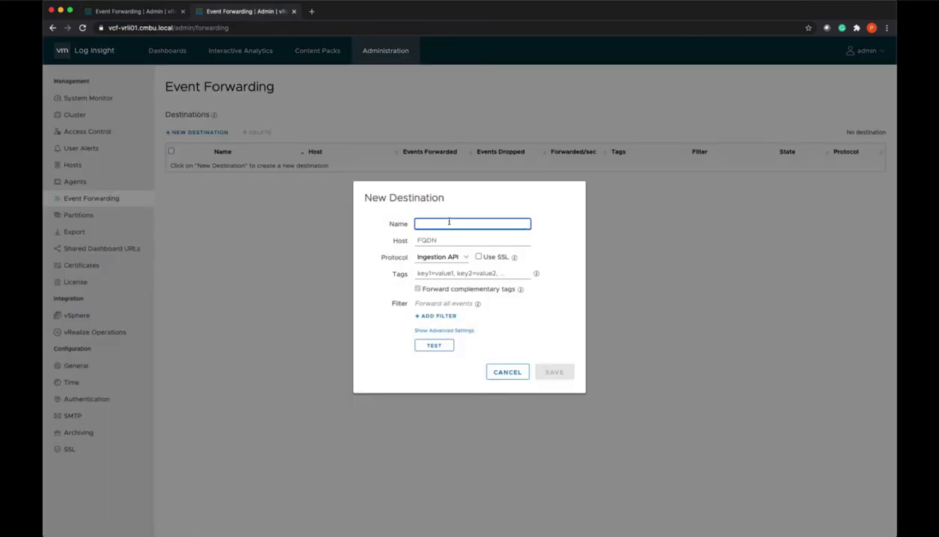
pyautogui.write('Forward to DC1')
pyautogui.press('Tab')
pyautogui.write('f')
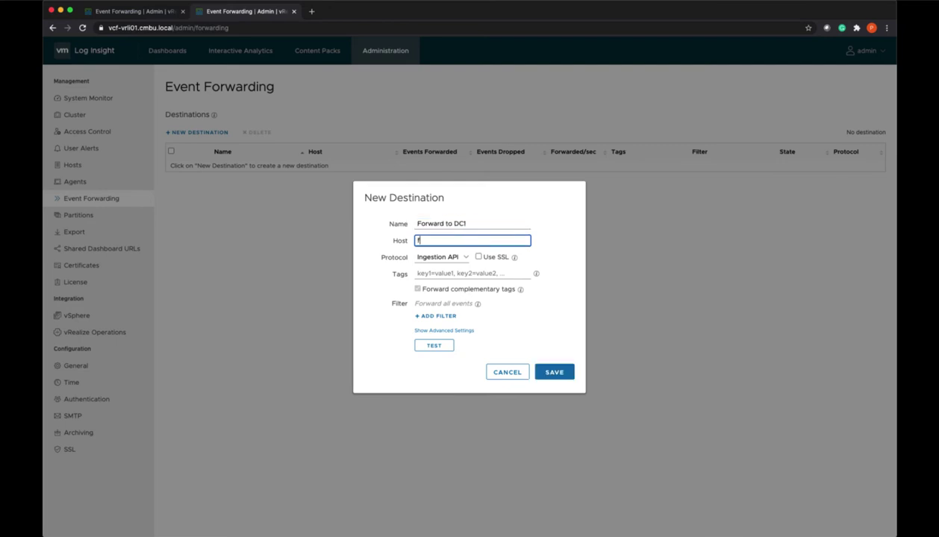
pyautogui.write('d-vrli.cmbu.local')
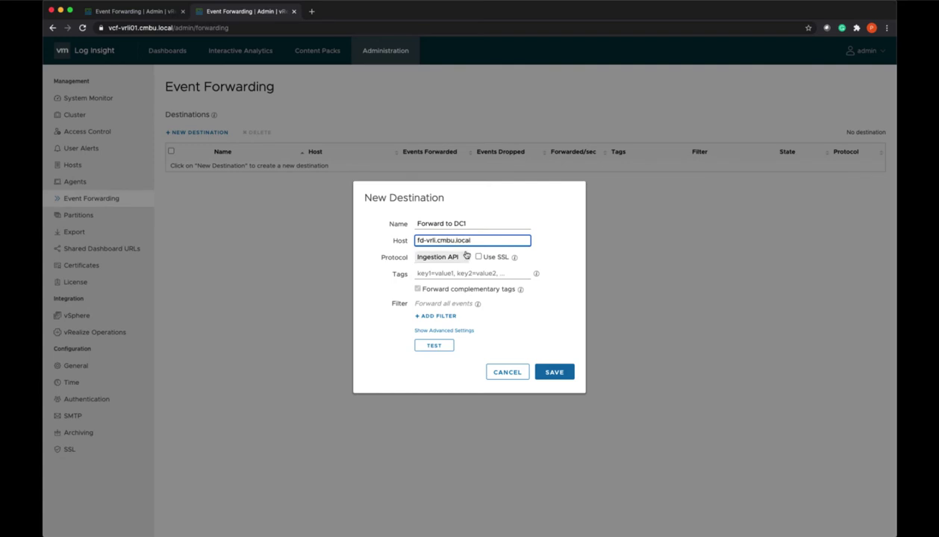
pyautogui.click(478, 257)
pyautogui.click(471, 274)
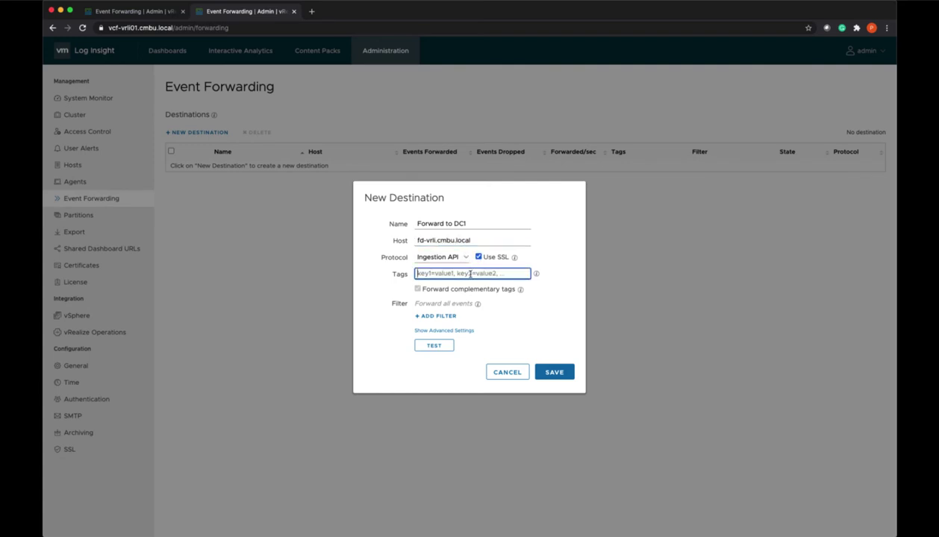
pyautogui.write('dc=dc2')
# Add the filter dc does not match dc1 to Forward to DC1 and save it.
pyautogui.click(446, 316)
pyautogui.click(452, 311)
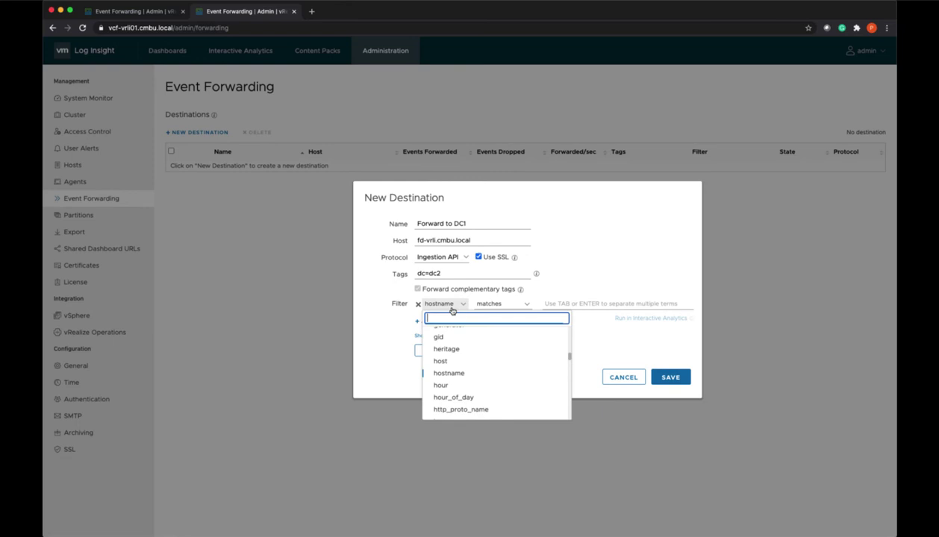
pyautogui.write('dc')
pyautogui.click(450, 332)
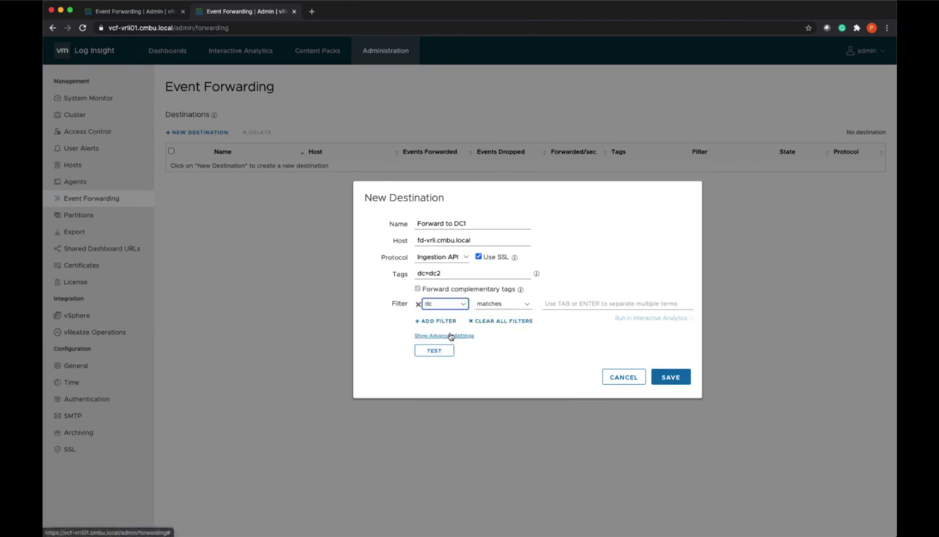
pyautogui.click(498, 306)
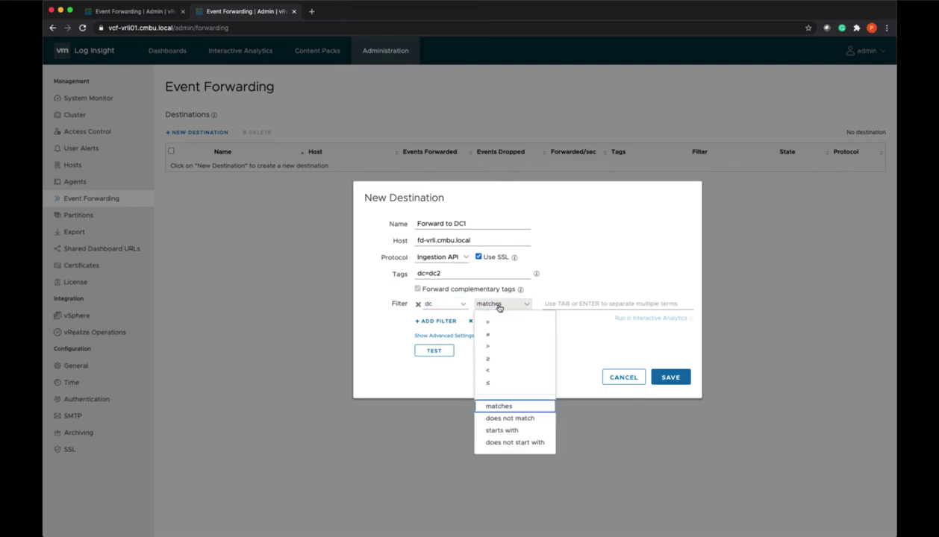
pyautogui.click(497, 419)
pyautogui.click(573, 302)
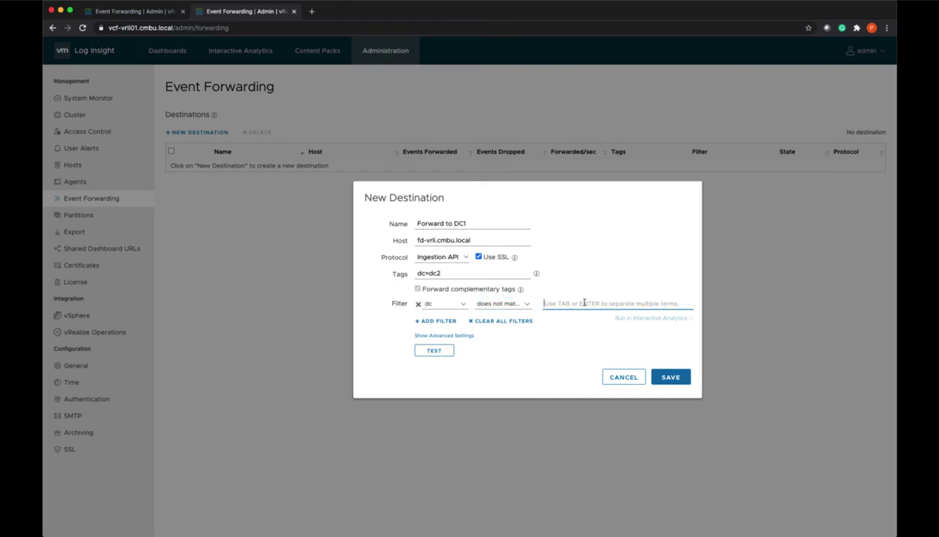
pyautogui.write('dc1')
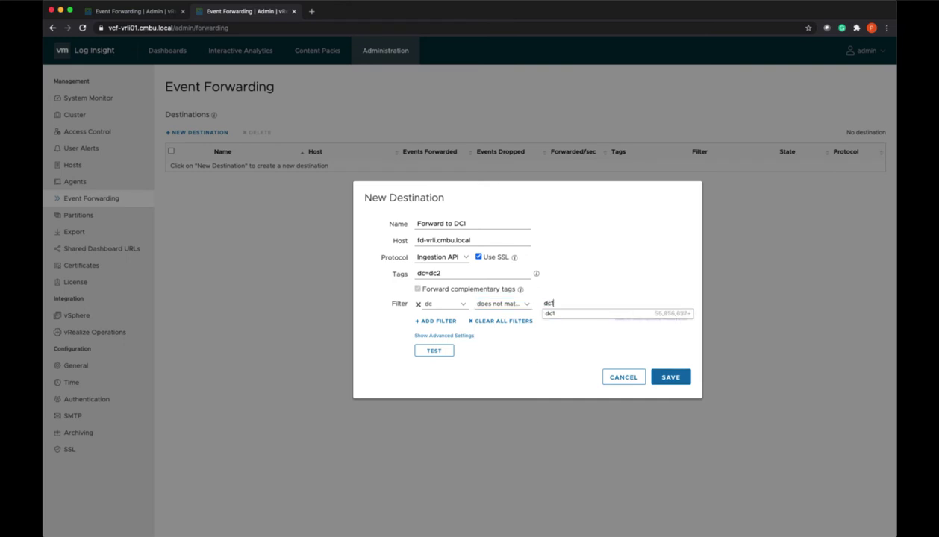
pyautogui.click(590, 315)
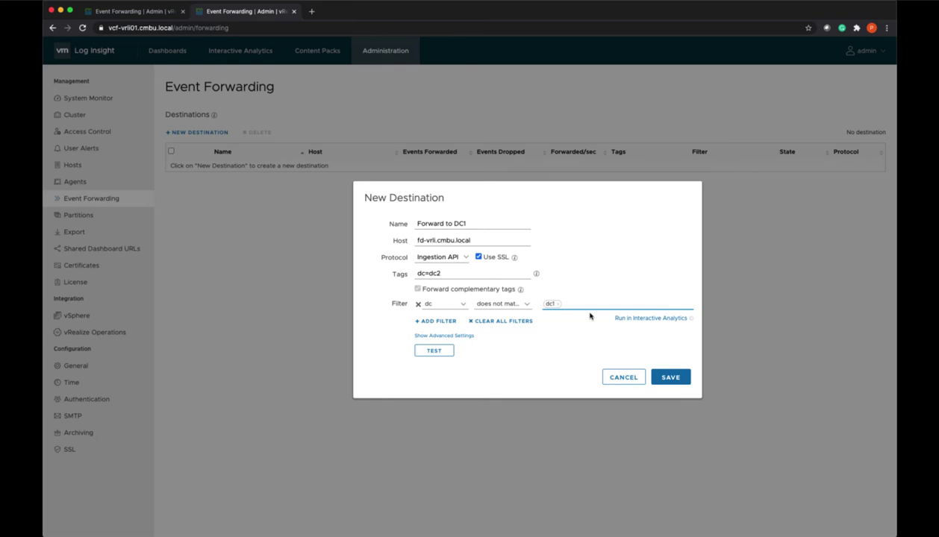
pyautogui.click(665, 378)
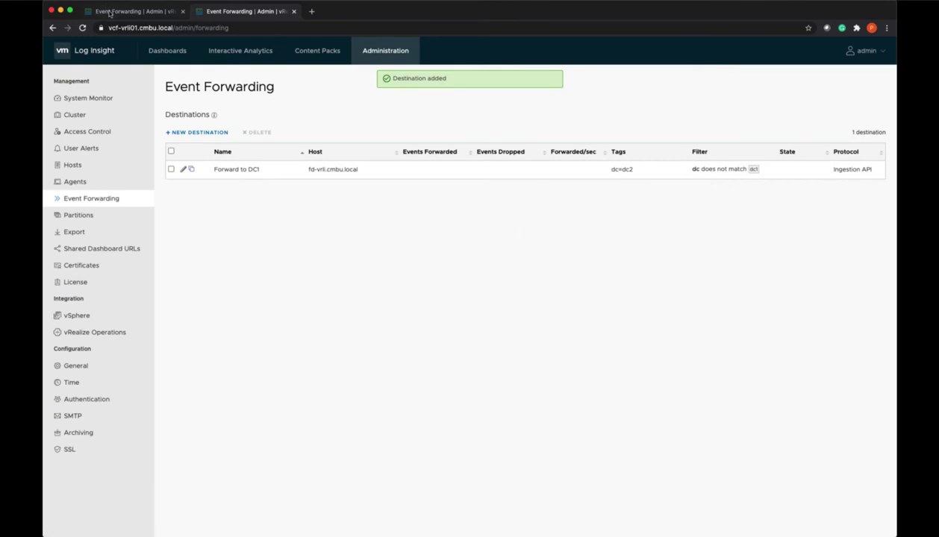
# On the first site, add the filter dc does not match dc2 to Forward to DC2 and save.
pyautogui.click(110, 12)
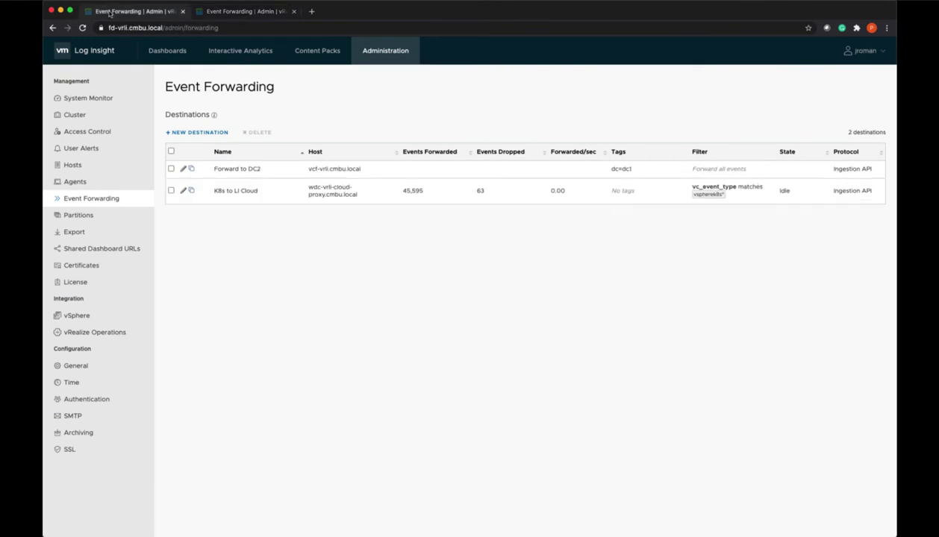
pyautogui.click(182, 172)
pyautogui.click(436, 320)
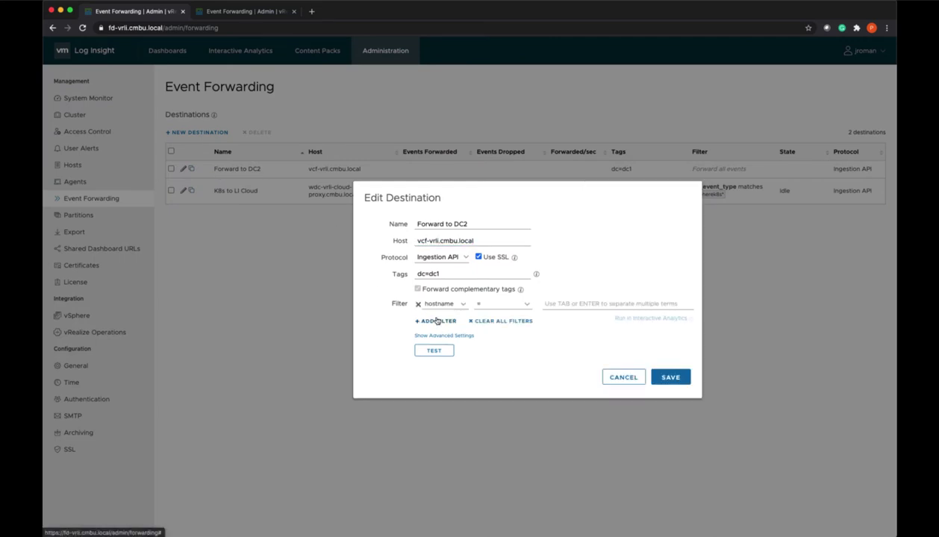
pyautogui.click(448, 304)
pyautogui.write('dc')
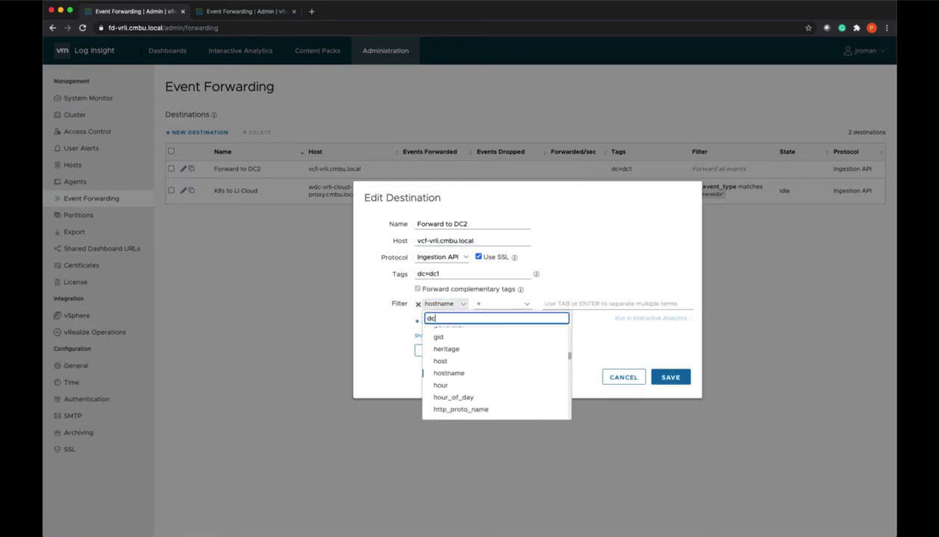
pyautogui.click(448, 330)
pyautogui.click(493, 312)
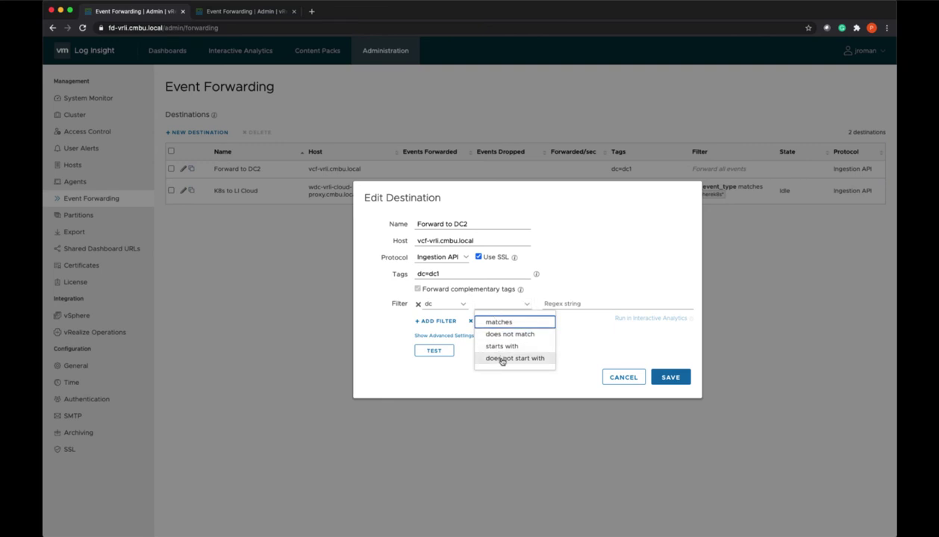
pyautogui.click(505, 336)
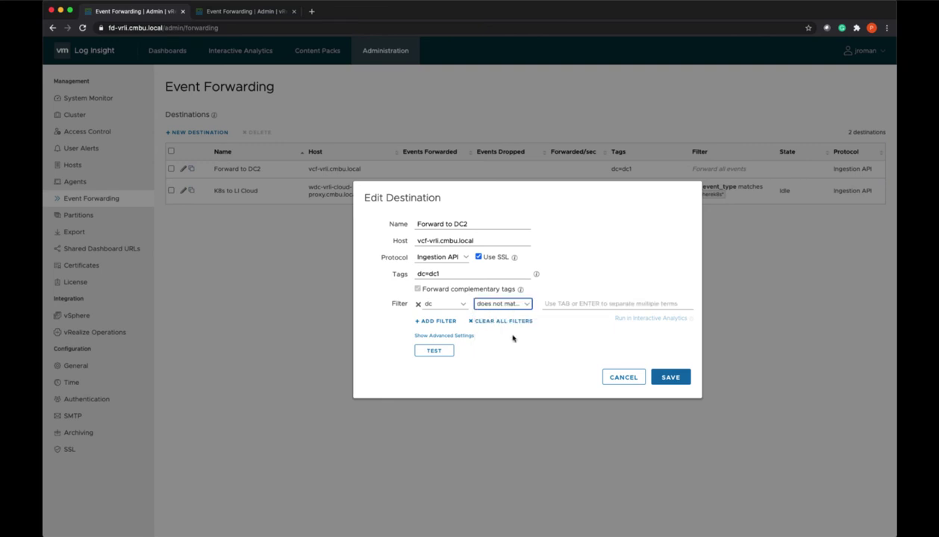
pyautogui.write('d')
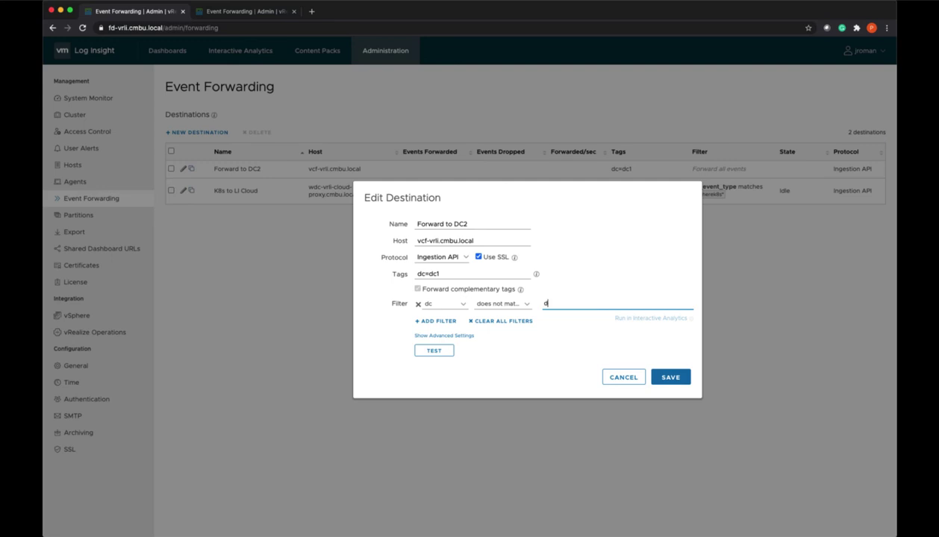
pyautogui.write('c2')
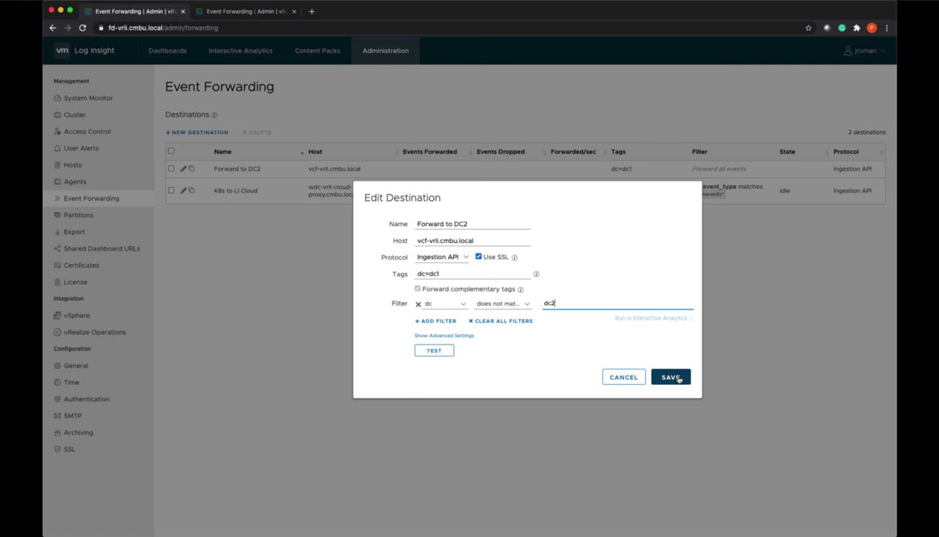
pyautogui.click(679, 379)
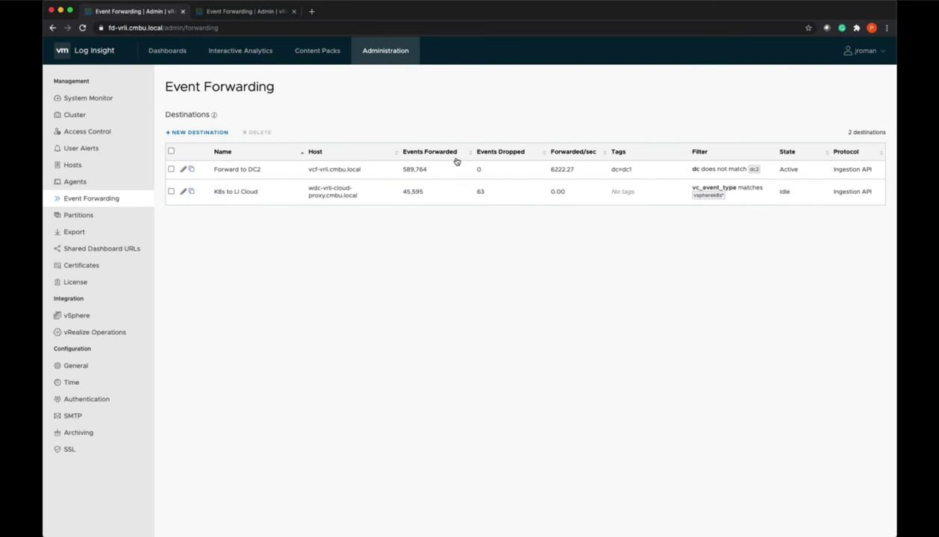
# On the second site, search Interactive Analytics for events where dc contains dc1.
pyautogui.click(263, 13)
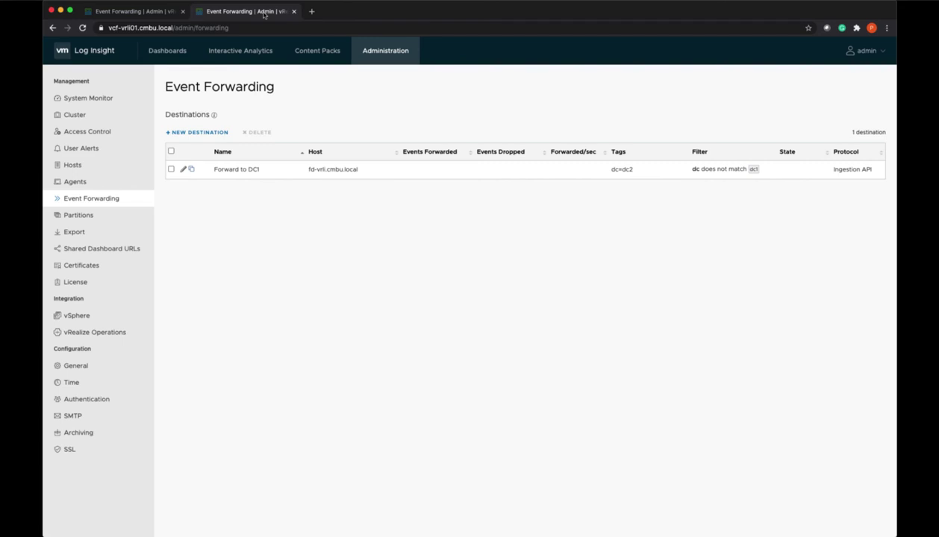
pyautogui.click(239, 51)
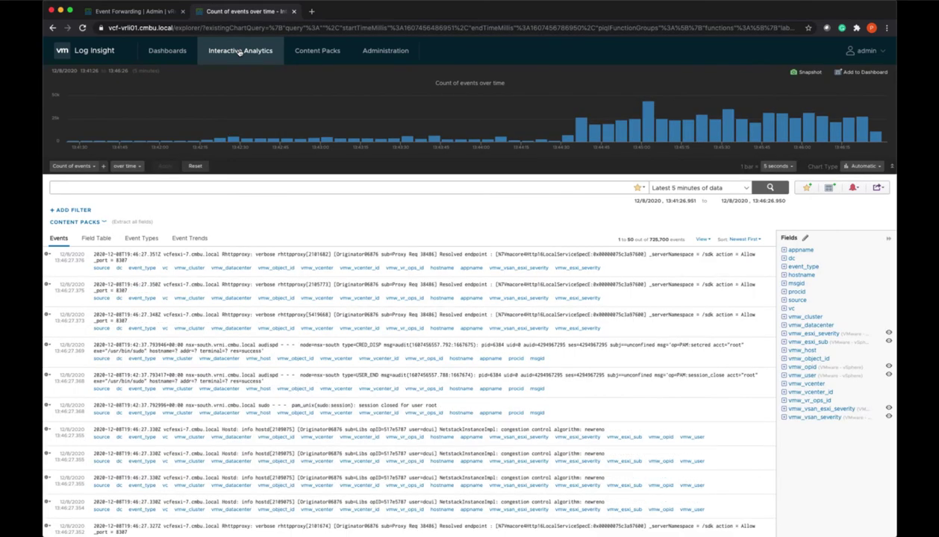
pyautogui.click(70, 209)
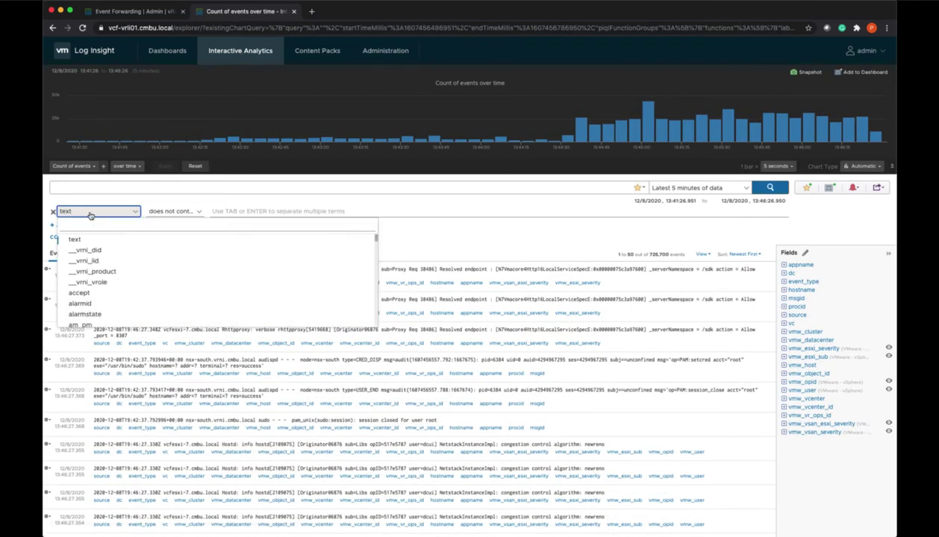
pyautogui.write('dc')
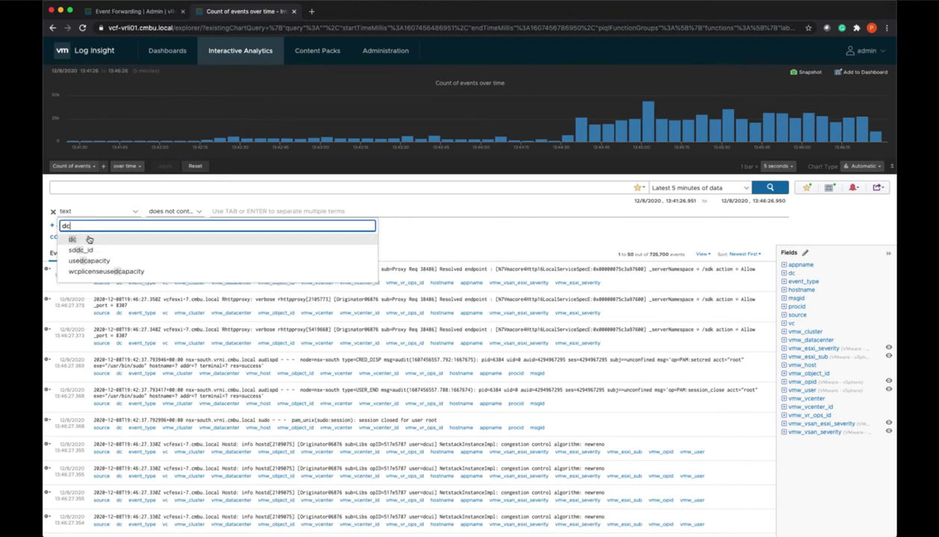
pyautogui.click(88, 240)
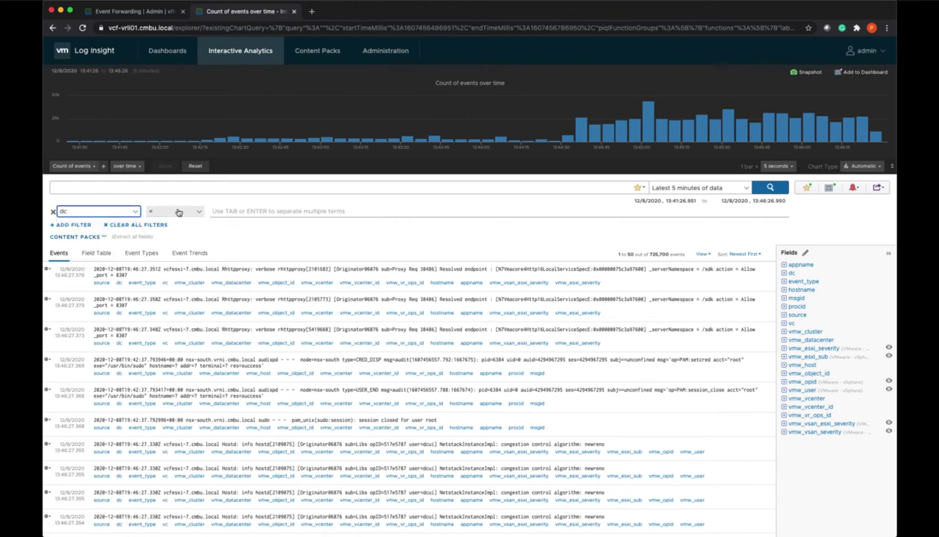
pyautogui.click(220, 211)
pyautogui.write('d')
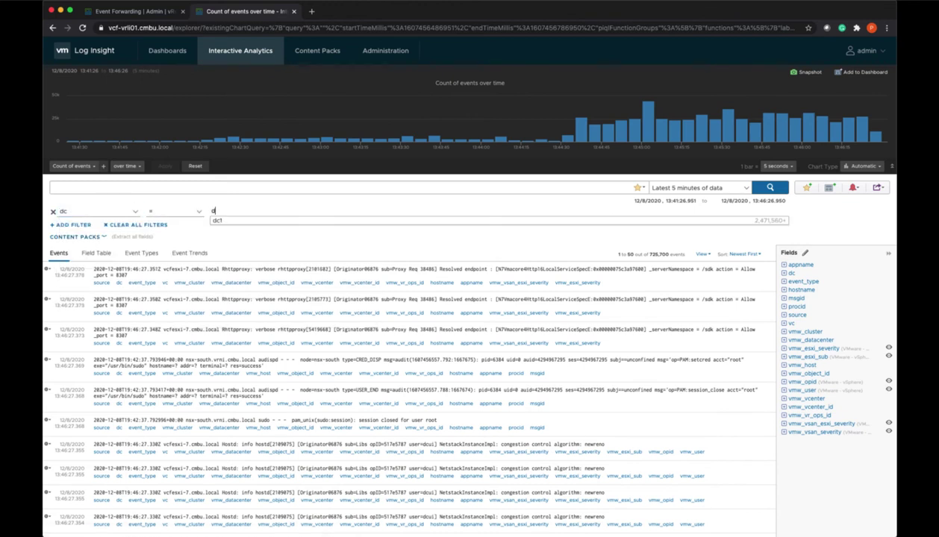
pyautogui.write('c1')
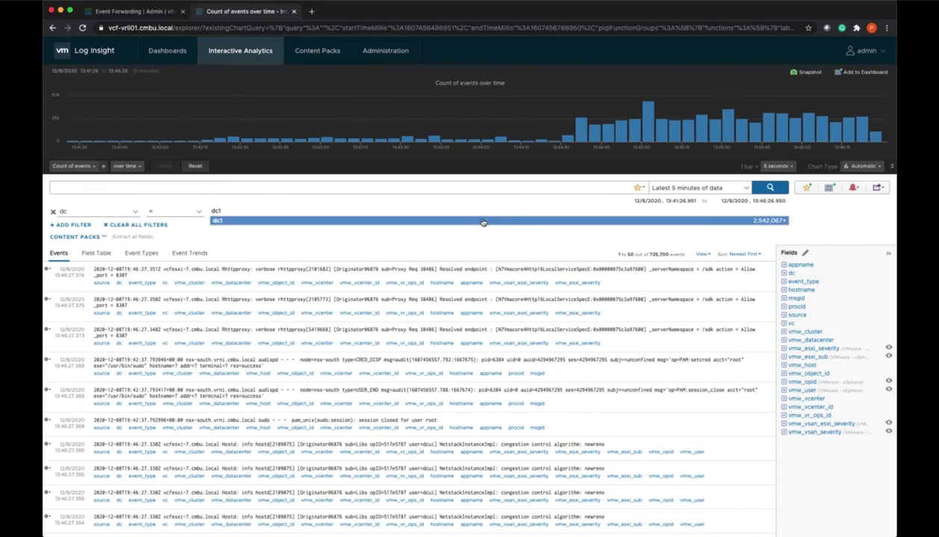
pyautogui.click(483, 222)
pyautogui.click(777, 188)
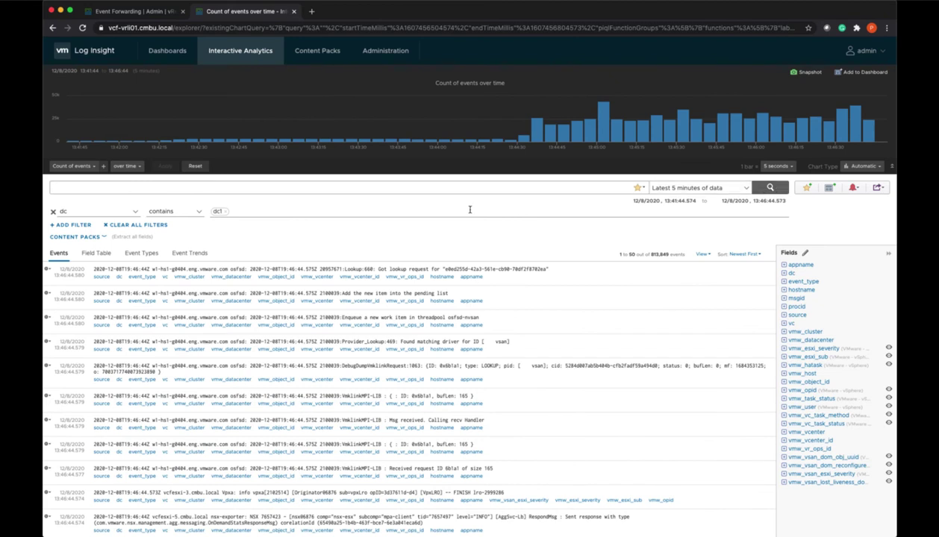
# Rerun the search with dc contains dc2, which returns no results.
pyautogui.click(225, 212)
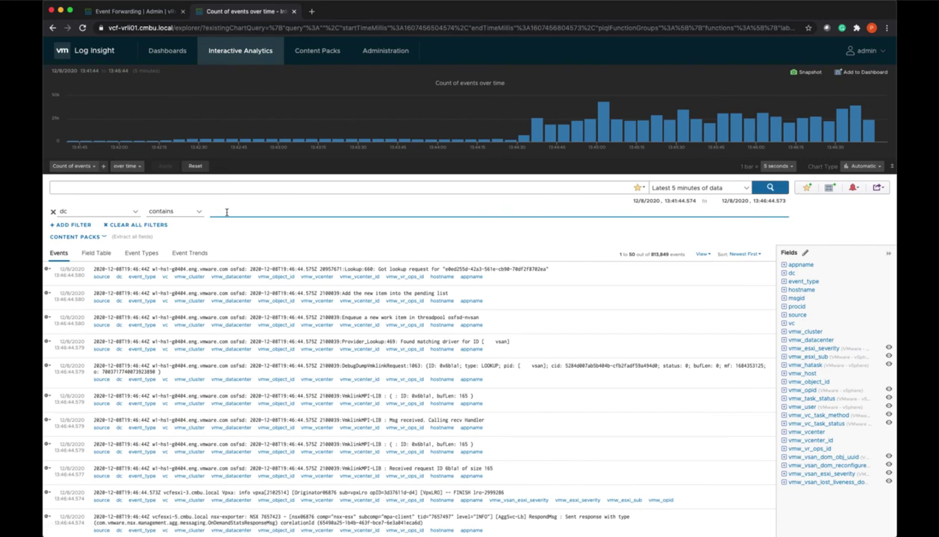
pyautogui.write('dc2')
pyautogui.click(770, 189)
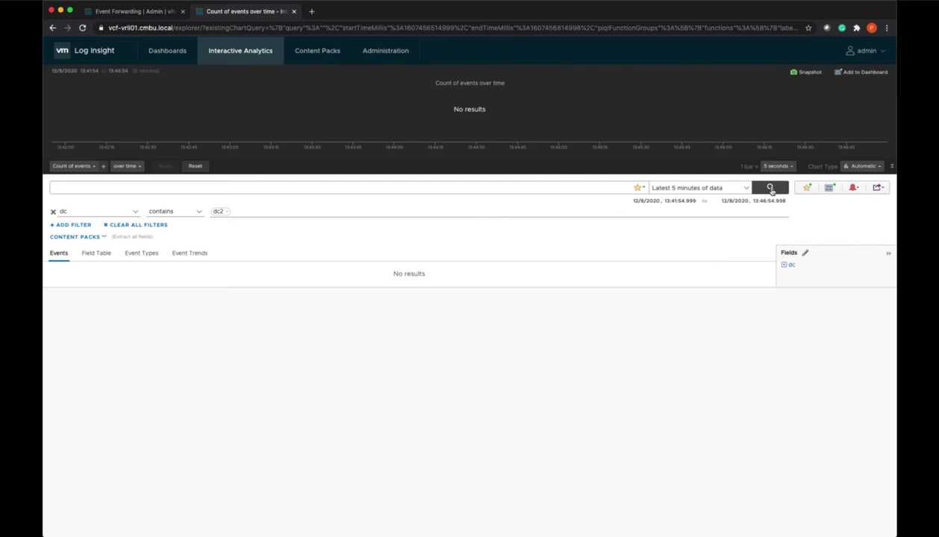
# Reload the first site and search events filtered by dc contains dc1.
pyautogui.click(132, 11)
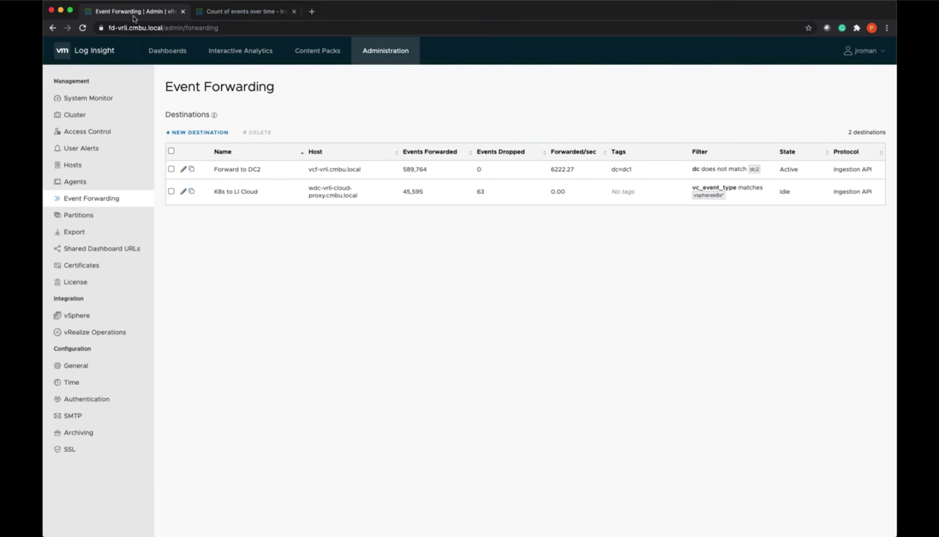
pyautogui.press('super+r')
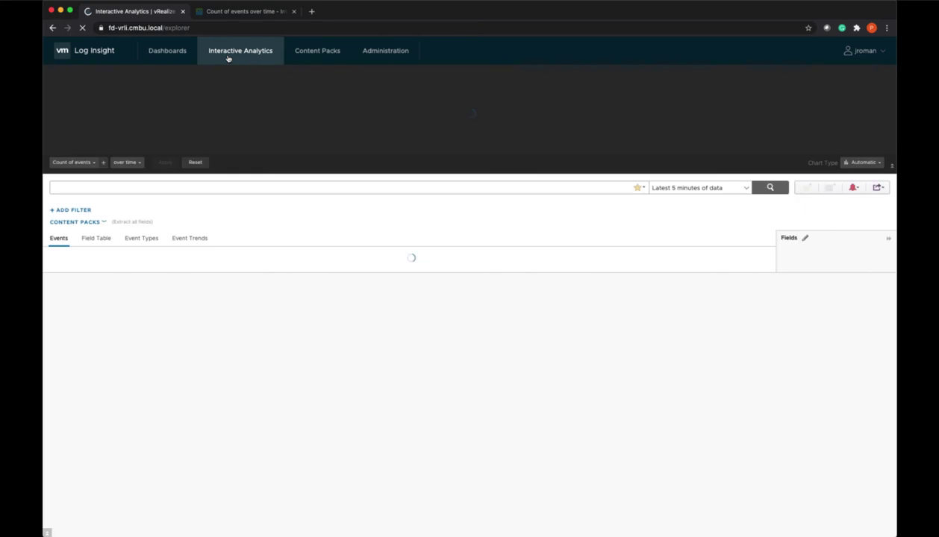
pyautogui.click(83, 211)
pyautogui.click(88, 211)
pyautogui.write('dc')
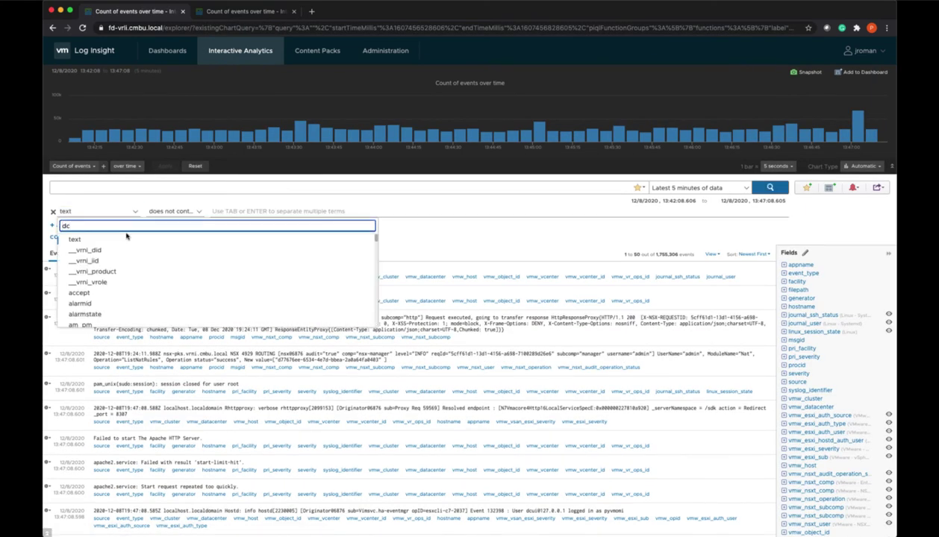
pyautogui.click(124, 236)
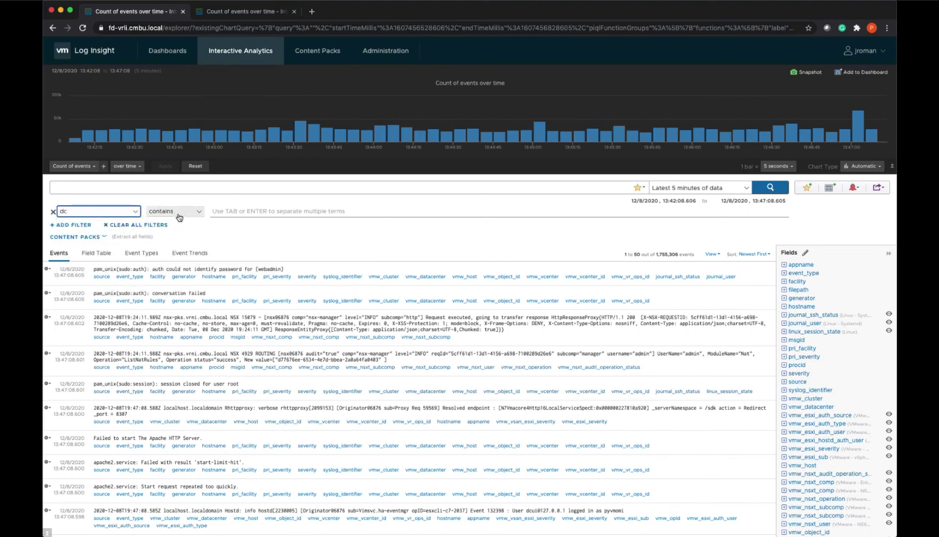
pyautogui.press('Tab')
pyautogui.press('Tab')
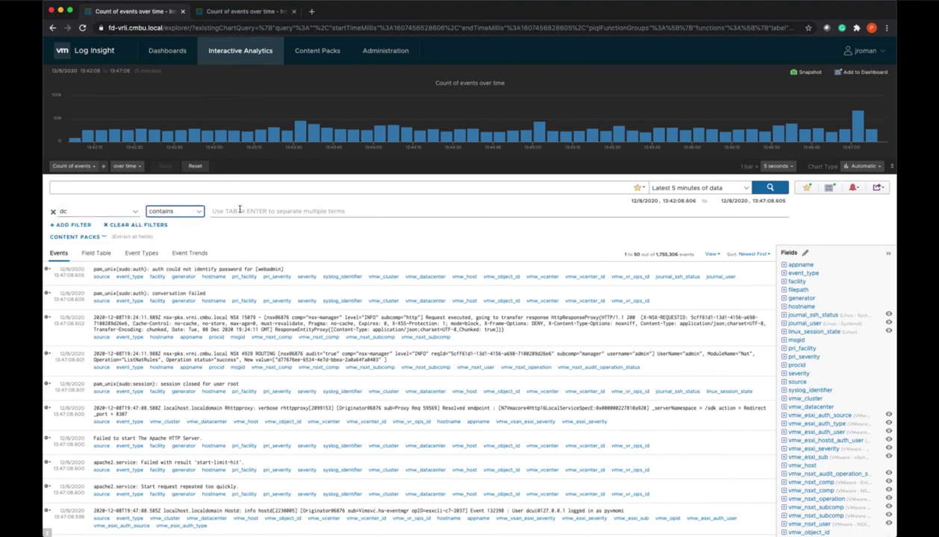
pyautogui.write('dc1')
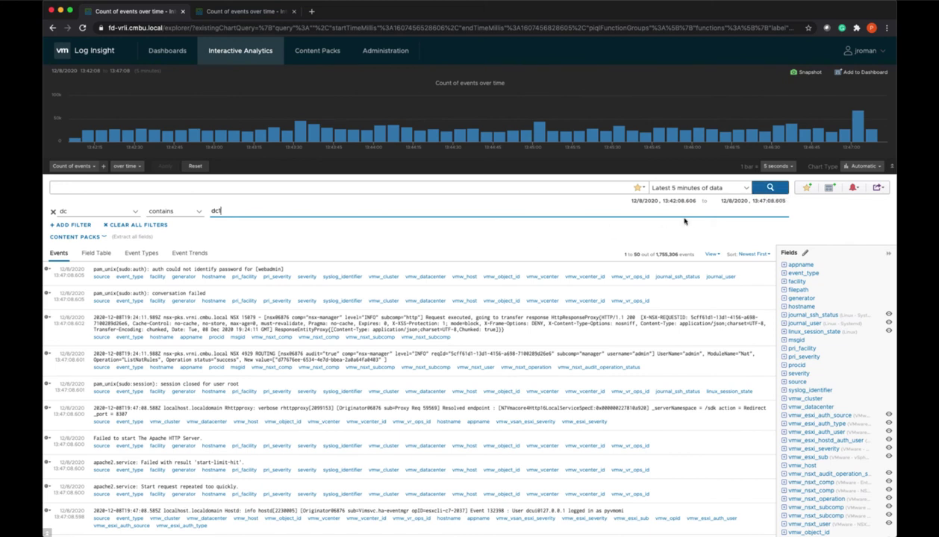
pyautogui.click(770, 188)
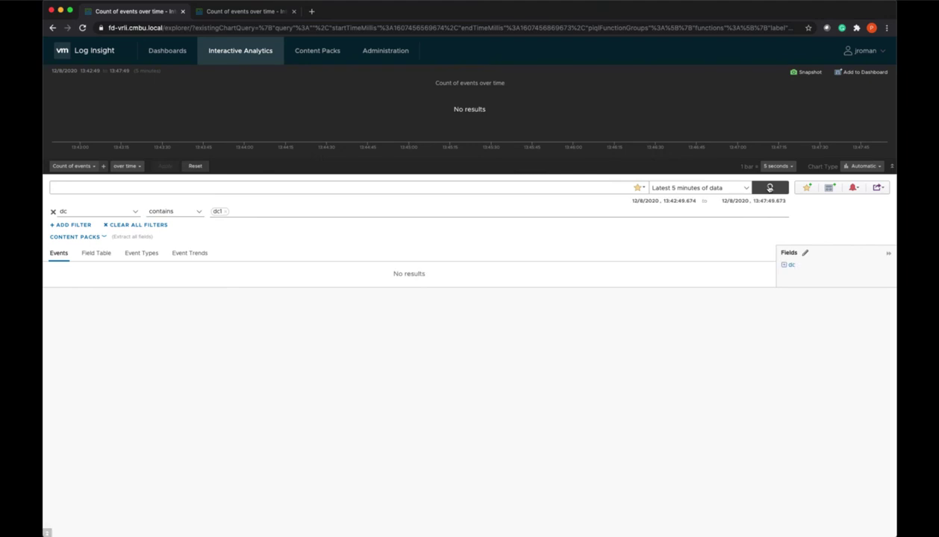
# Search again with dc contains dc2 (11,226 events), then go to Administration.
pyautogui.click(225, 213)
pyautogui.write('dc2')
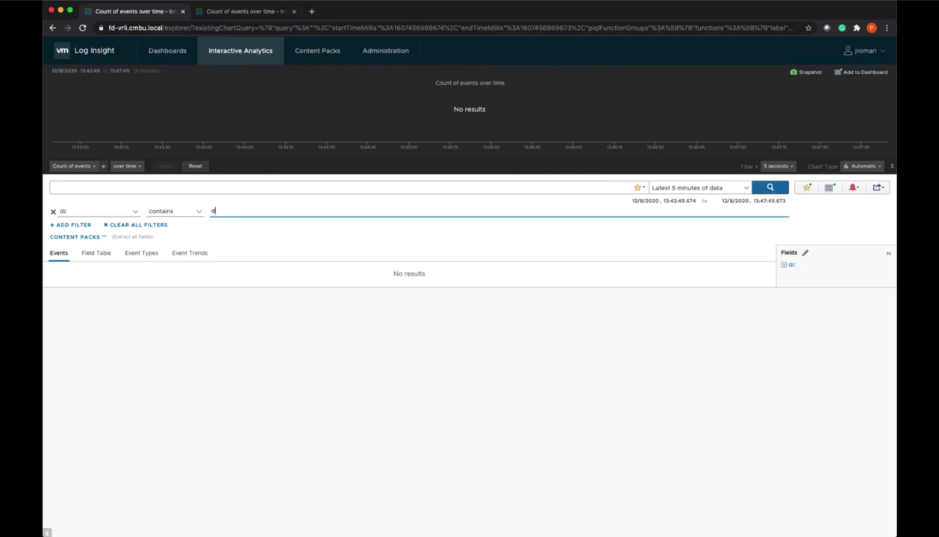
pyautogui.click(774, 191)
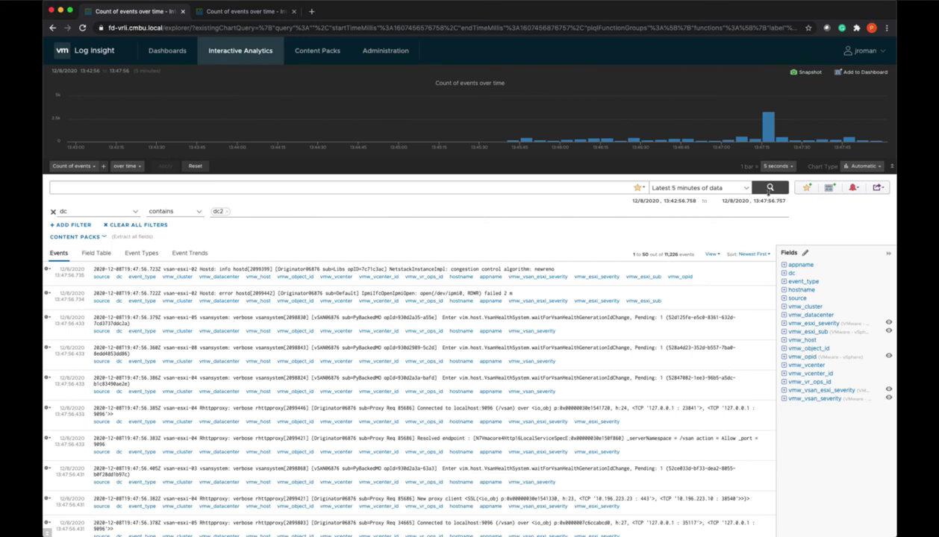
pyautogui.click(389, 57)
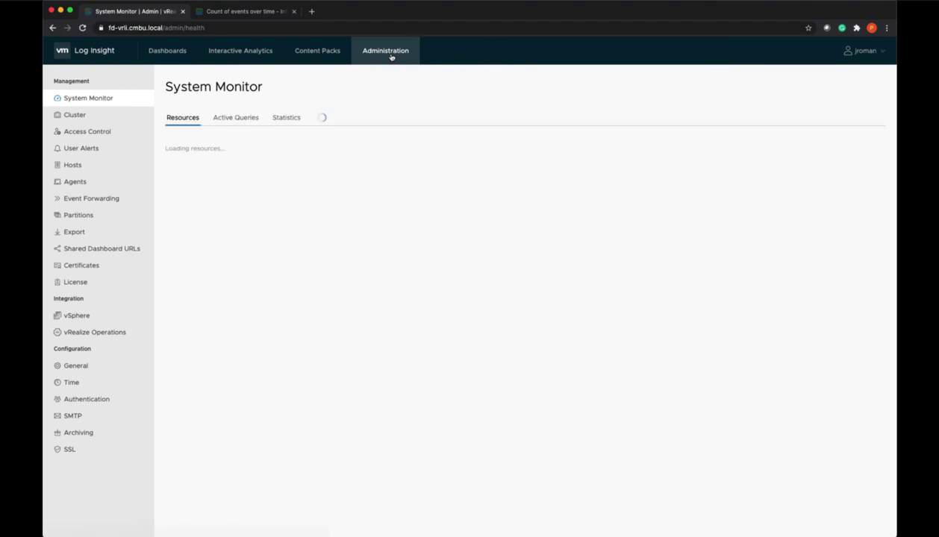
# View the Event Forwarding destinations on the first site, then on the second site.
pyautogui.click(118, 199)
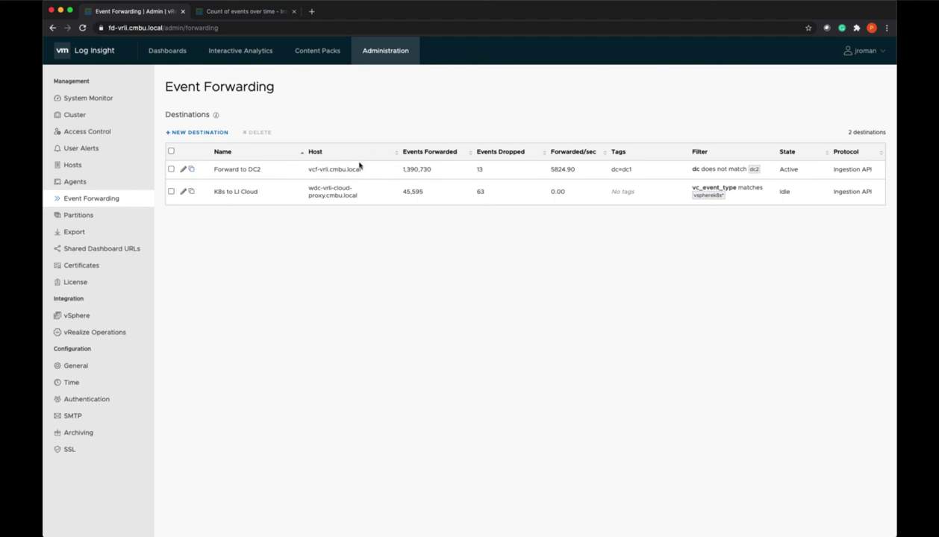
pyautogui.click(247, 13)
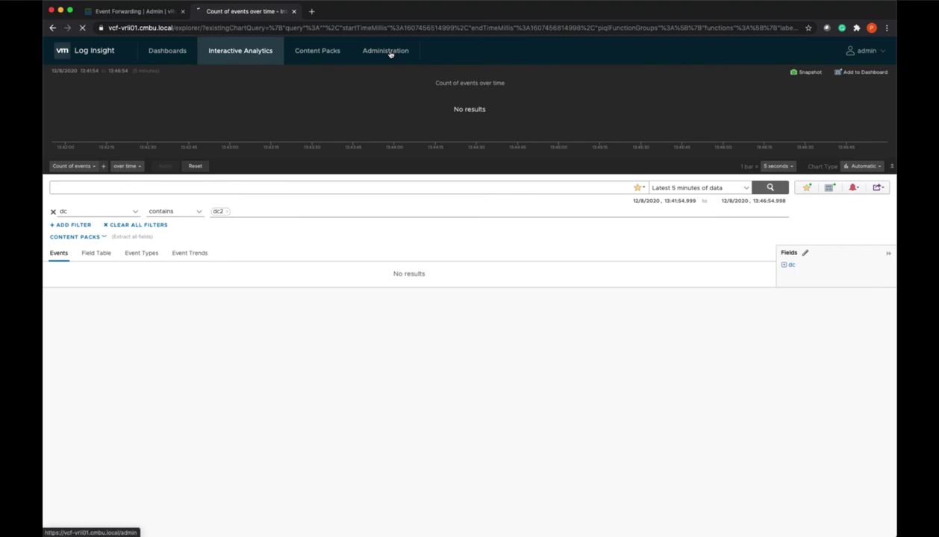
pyautogui.click(389, 52)
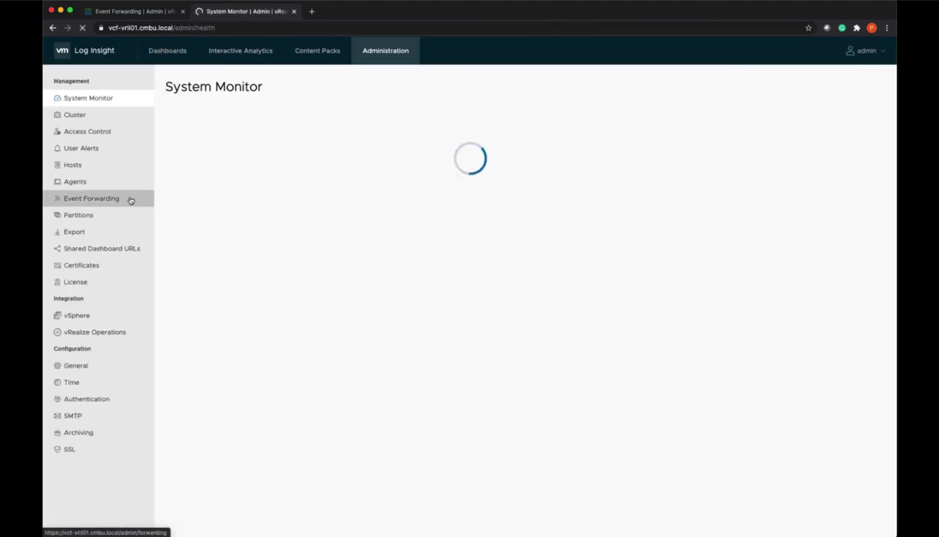
pyautogui.click(130, 200)
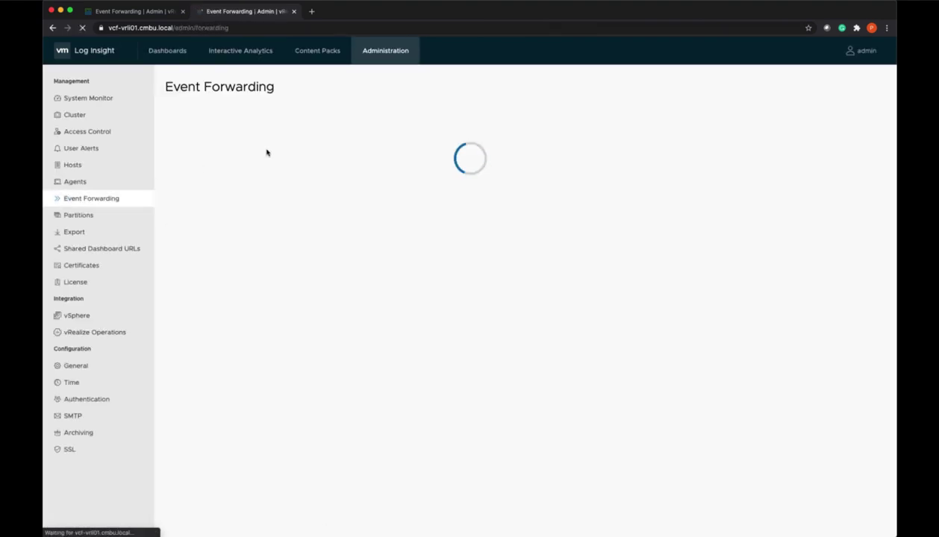